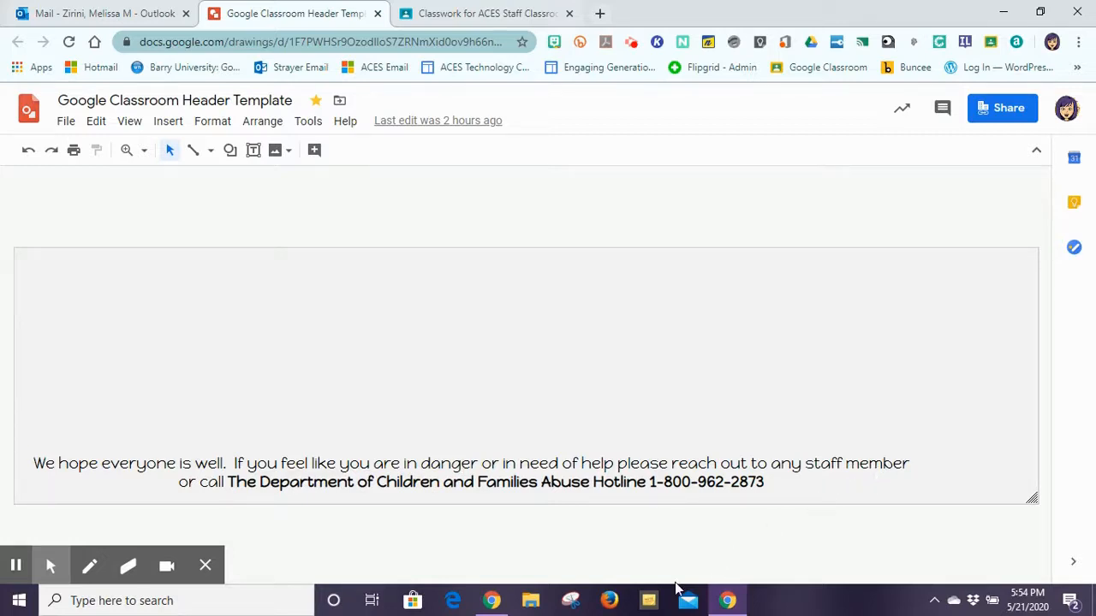
Look over the ACES Staff Classroom's classwork page and return to the header template drawing
left_click(450, 14)
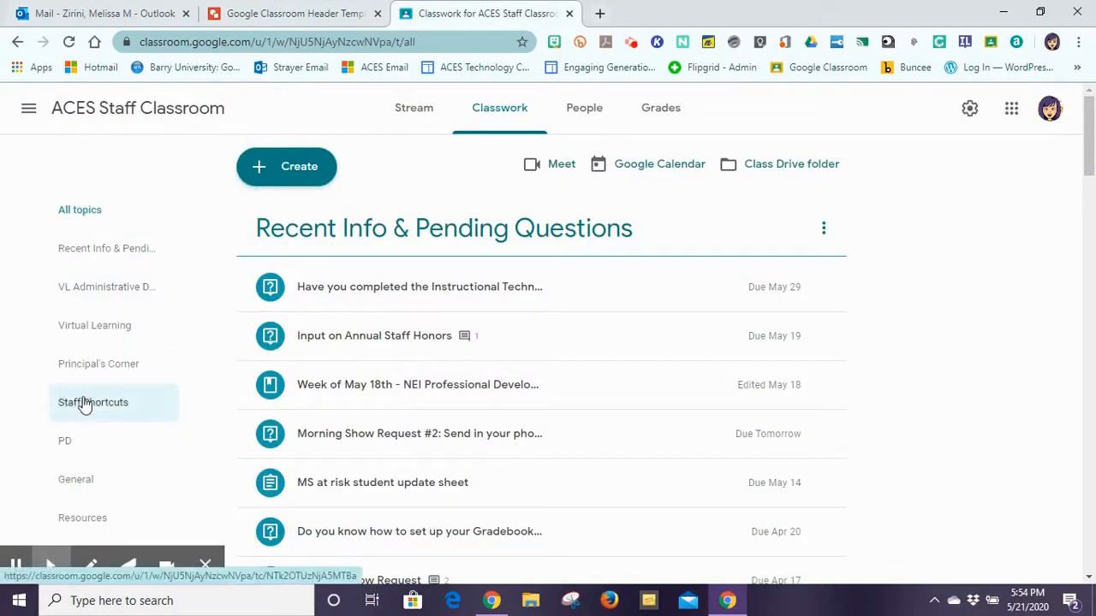
left_click(246, 19)
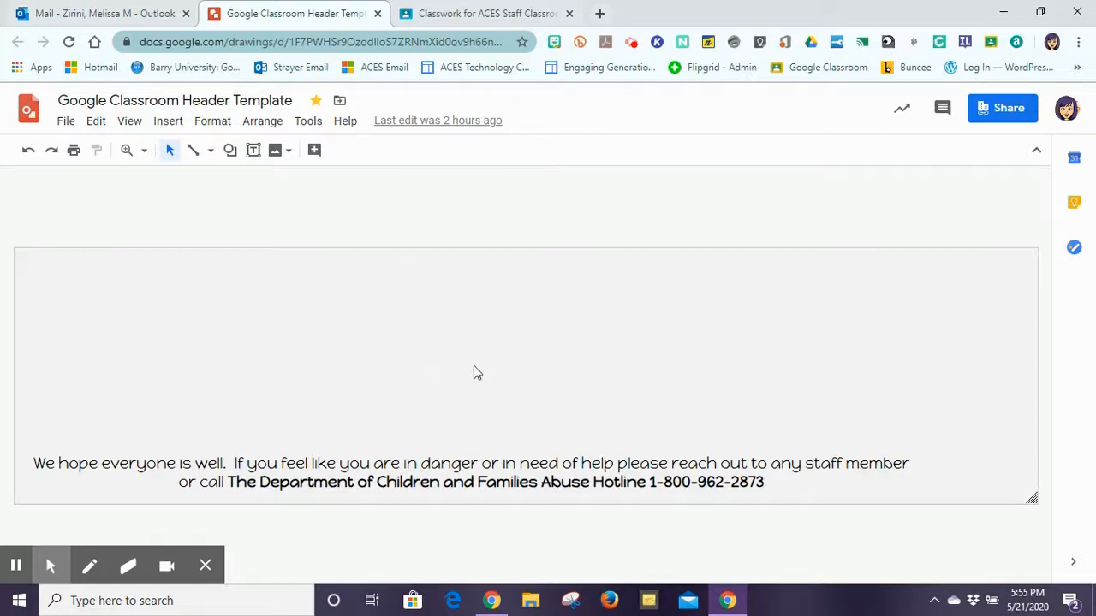
Fill the drawing's background with the preset light purple radial gradient
right_click(448, 295)
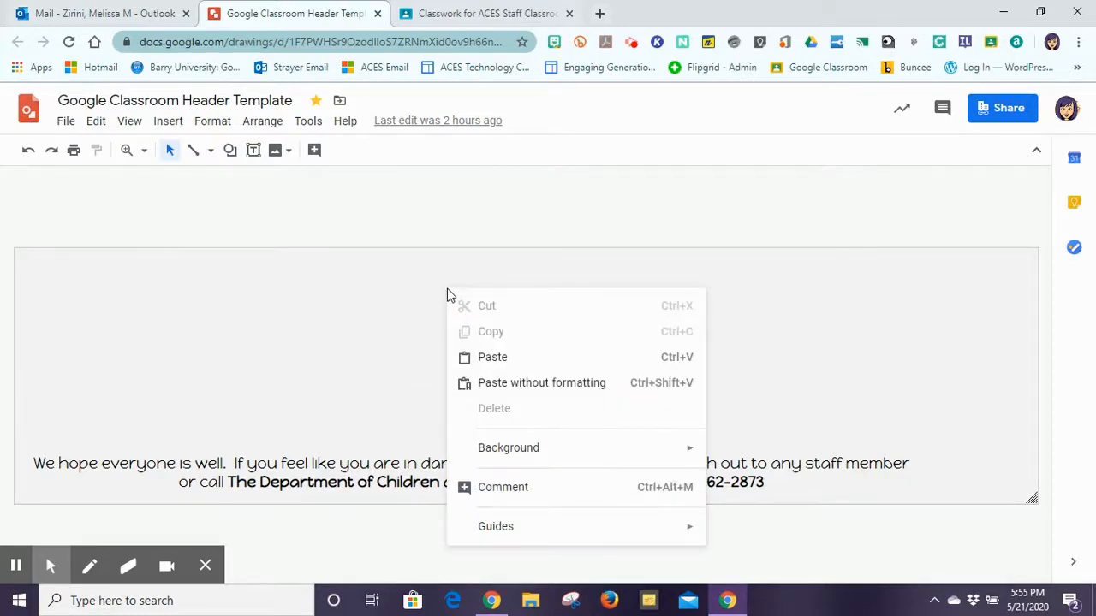
mouse_move(528, 458)
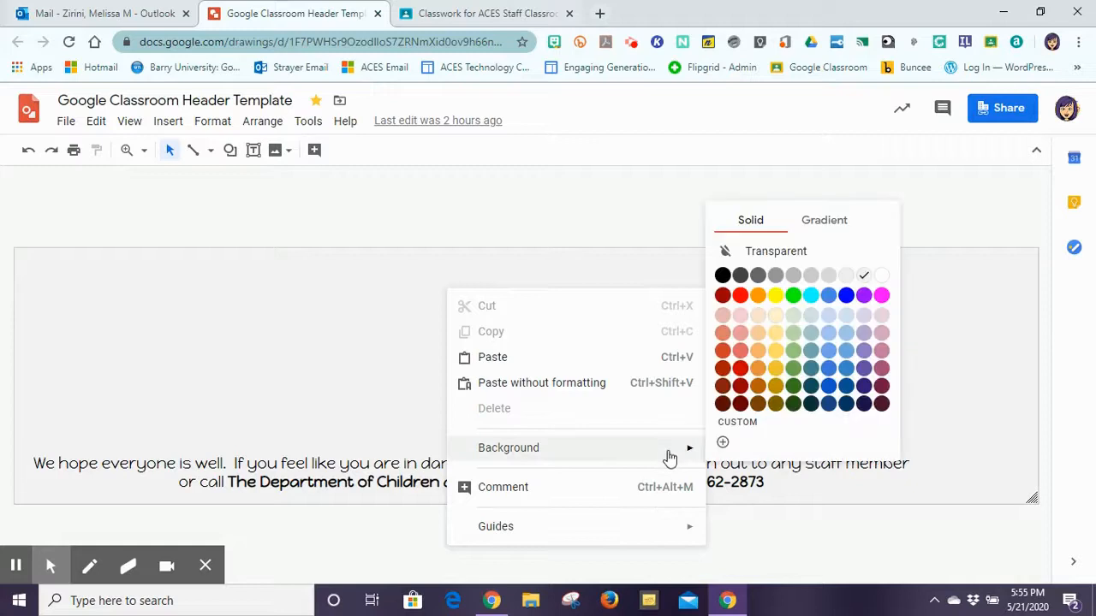
left_click(826, 223)
left_click(846, 315)
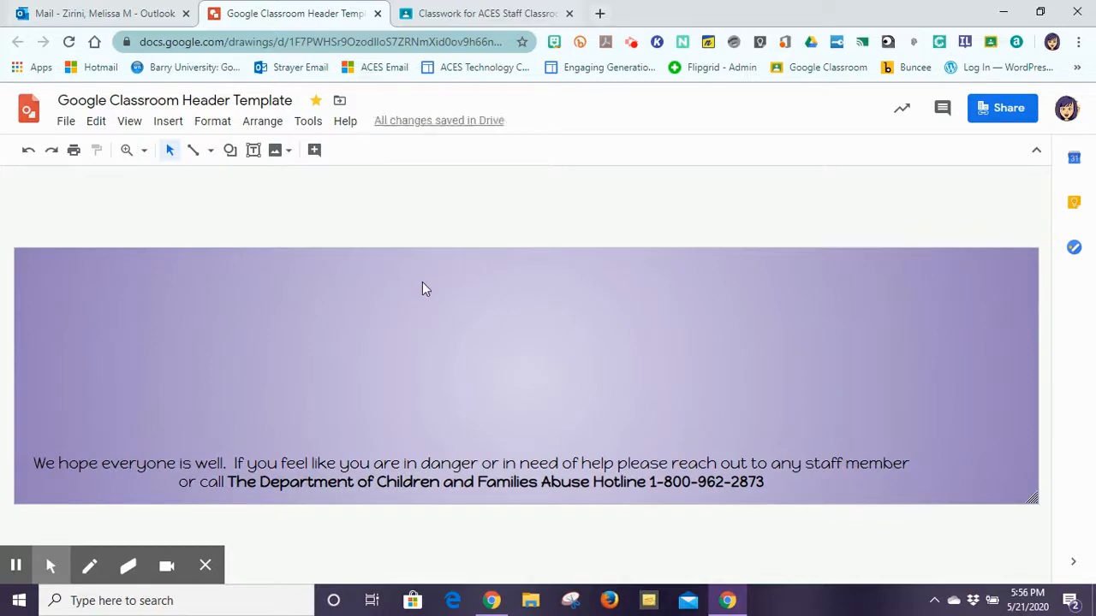
Start a custom gradient for the drawing's background and set its type to Linear
right_click(465, 303)
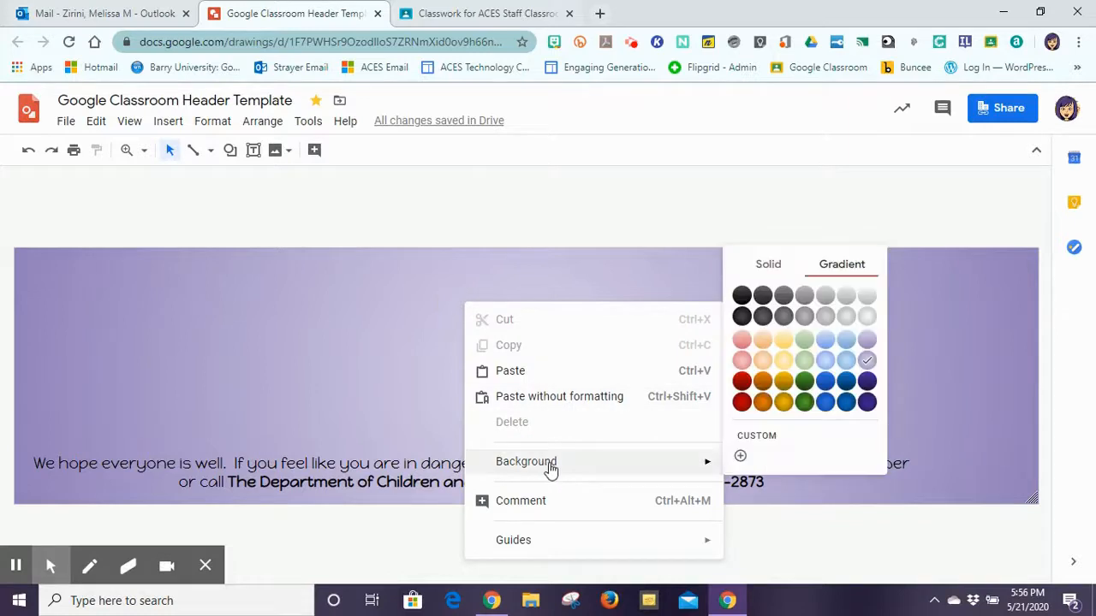
mouse_move(691, 460)
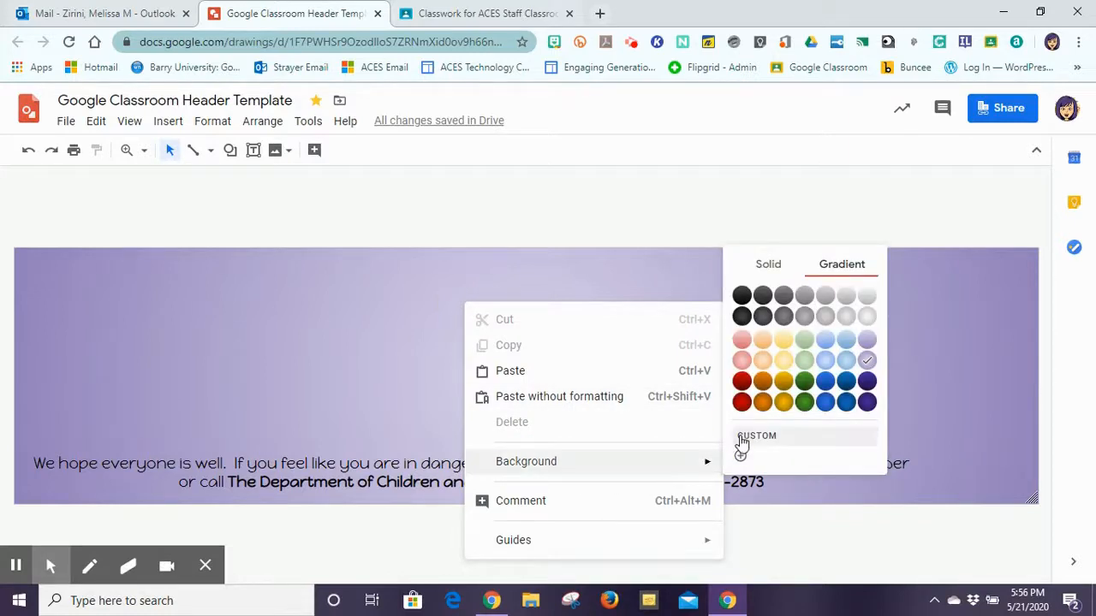
left_click(738, 438)
left_click(369, 404)
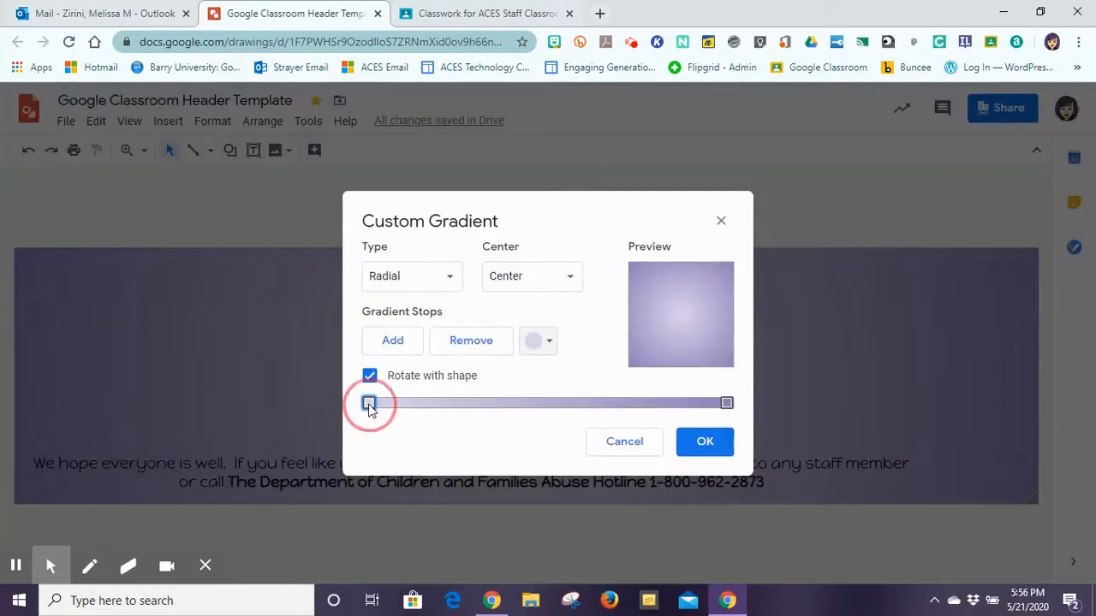
left_click(435, 281)
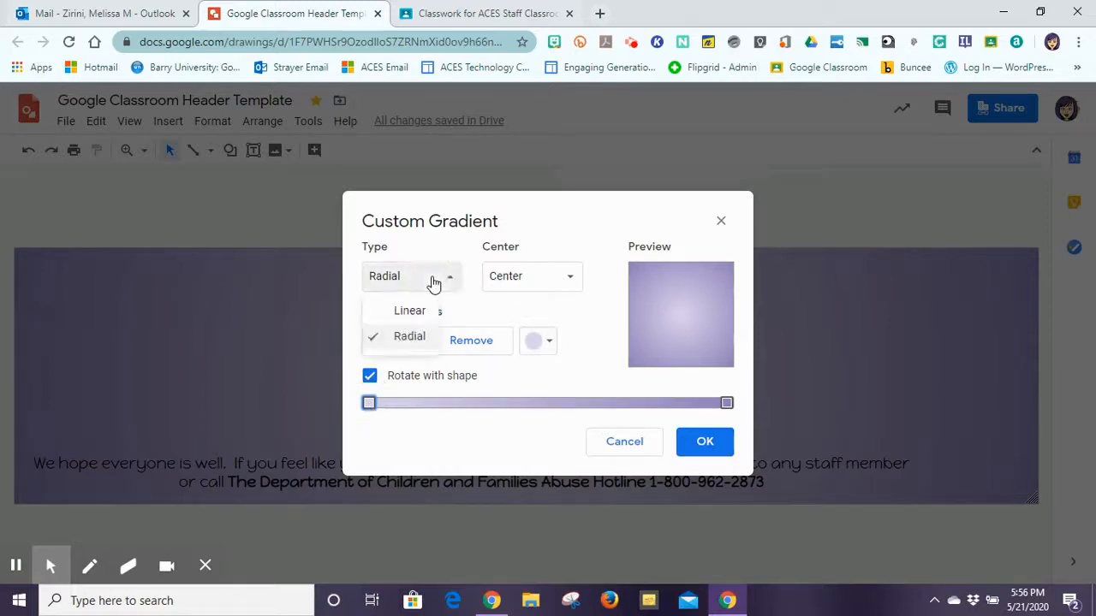
left_click(417, 310)
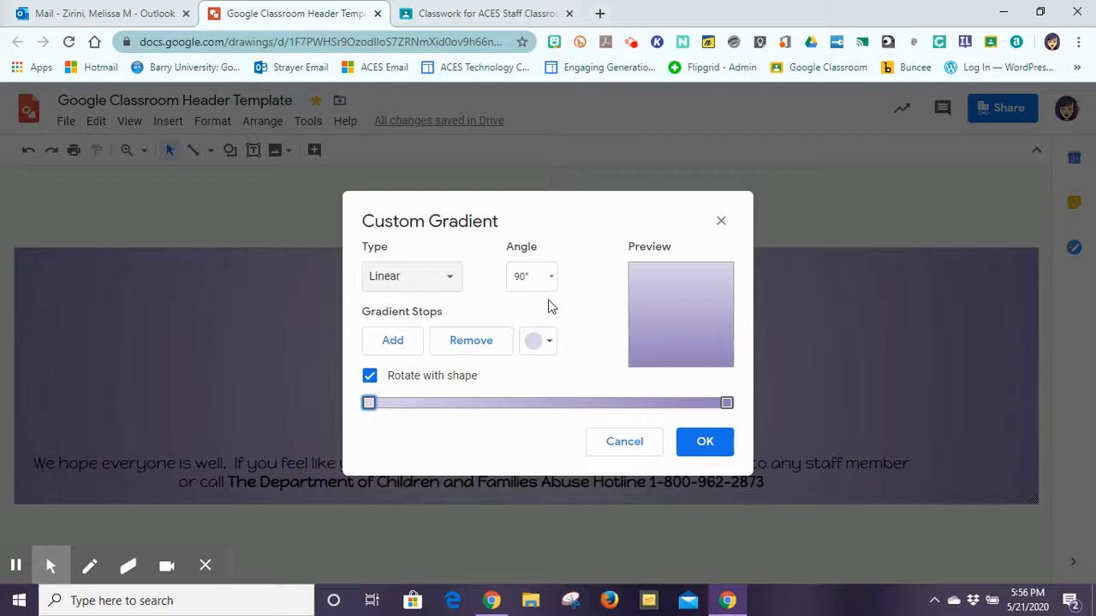
Add a gradient stop in the middle of the custom gradient and colour it cyan
left_click(396, 340)
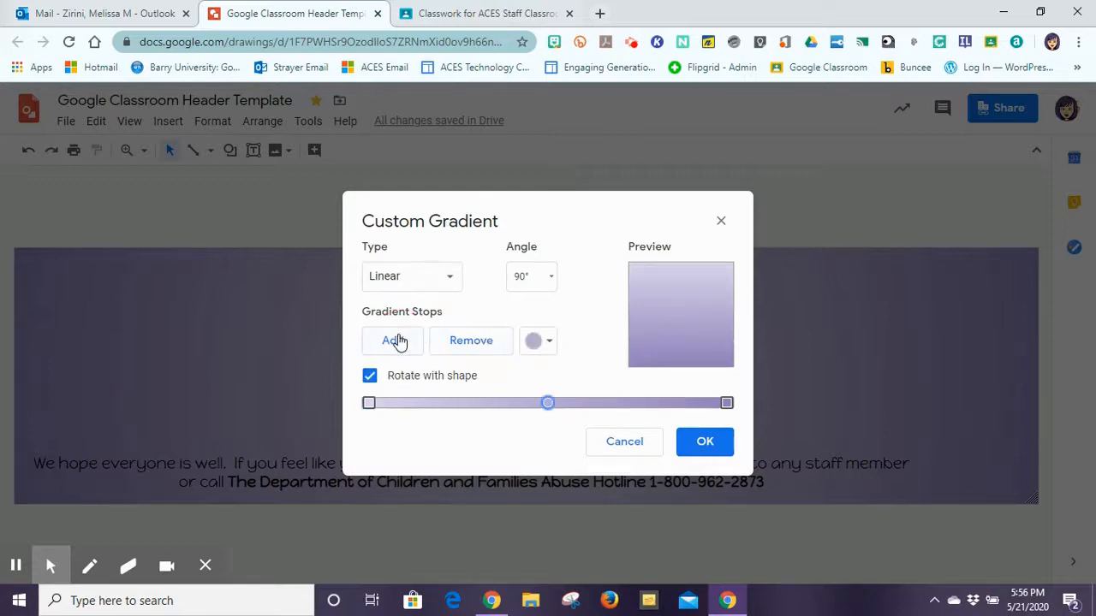
left_click(534, 340)
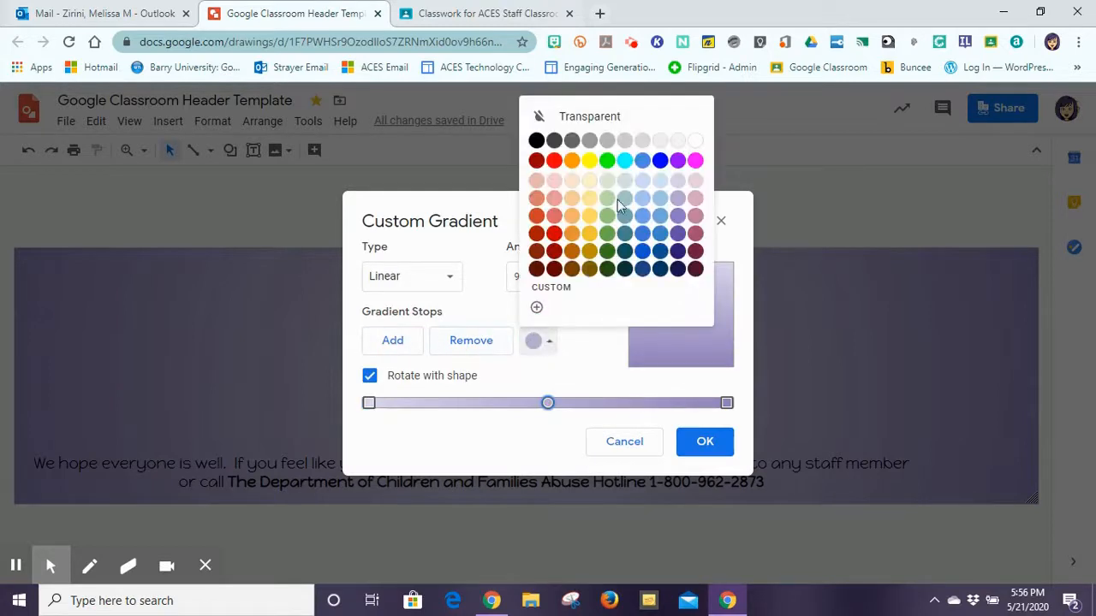
left_click(627, 158)
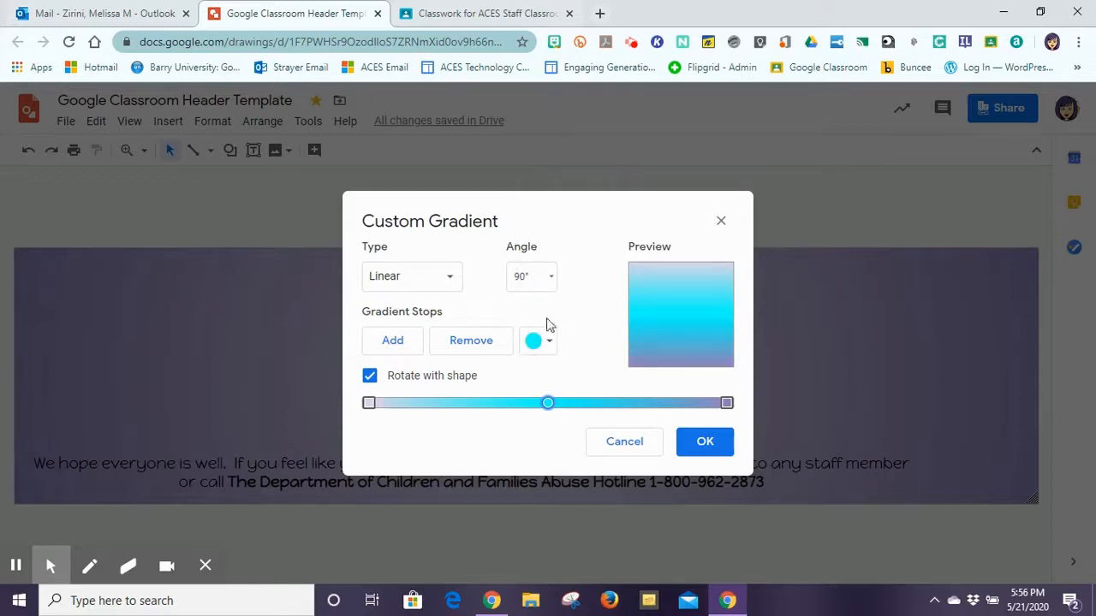
Colour the first and last stops of the custom gradient dark purple
left_click(369, 404)
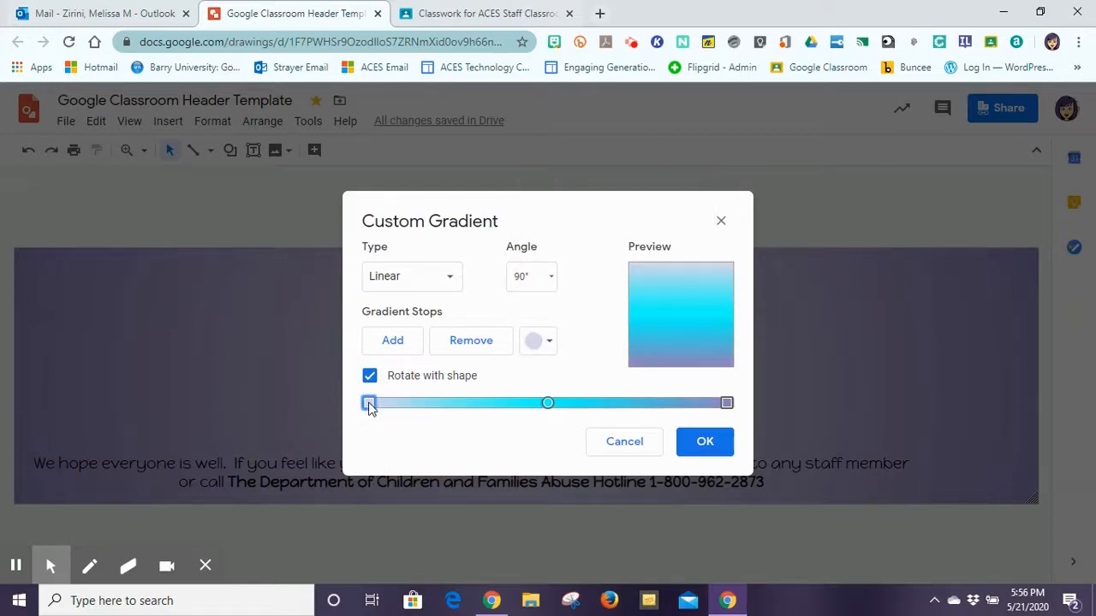
left_click(534, 346)
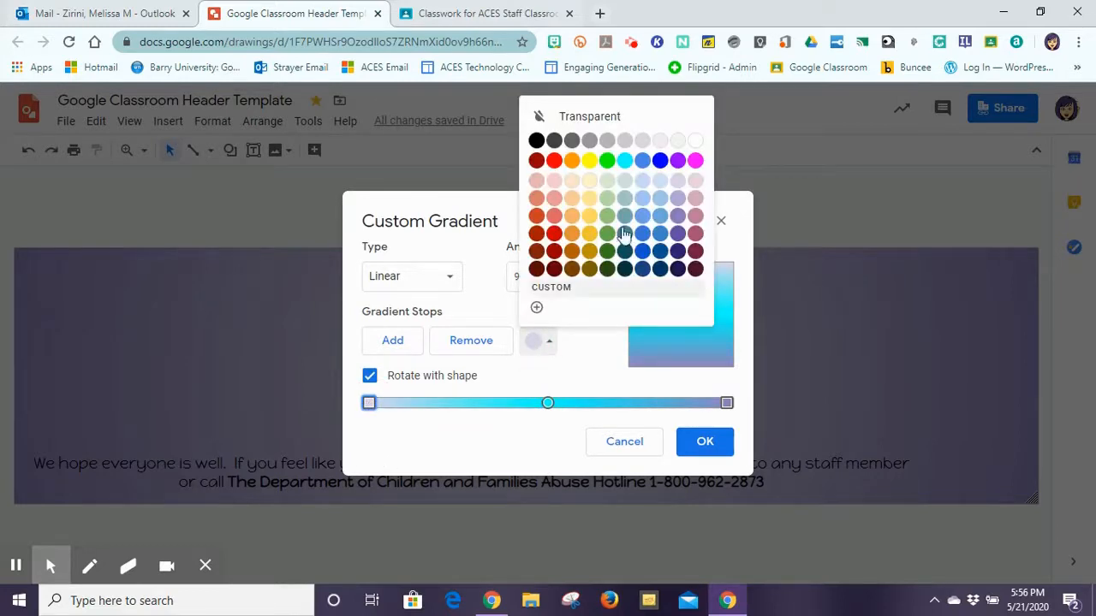
left_click(677, 234)
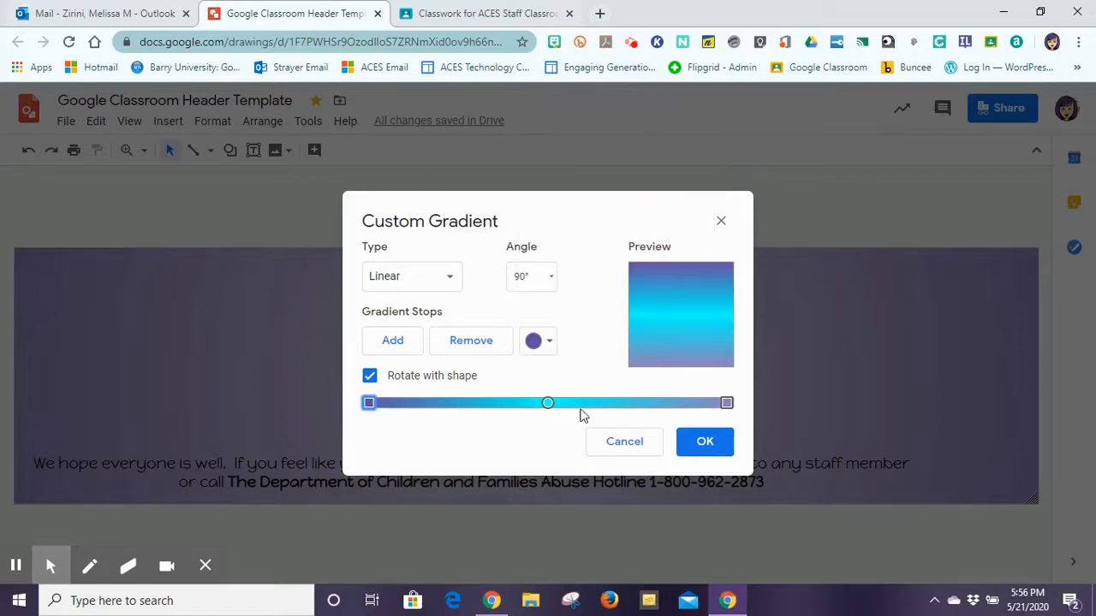
left_click(727, 404)
left_click(535, 340)
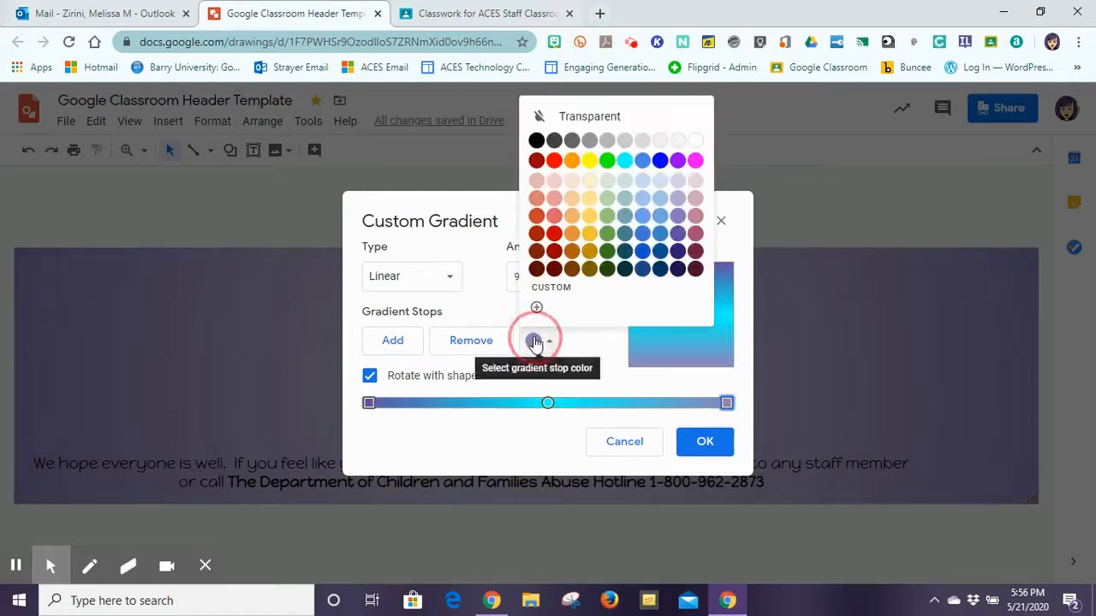
left_click(677, 250)
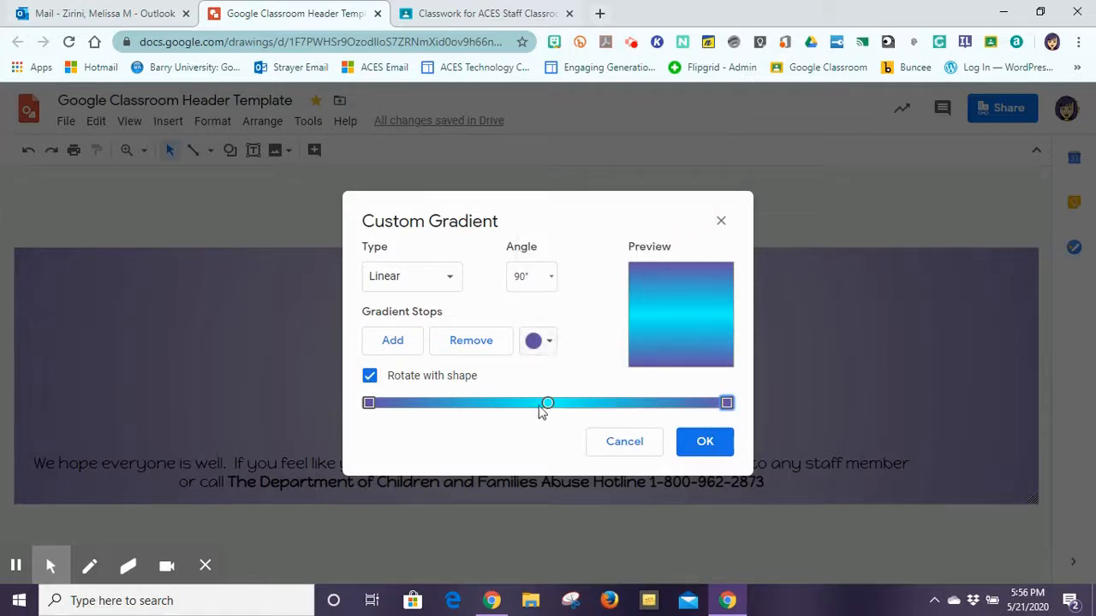
Recolour both end stops of the custom gradient light purple and apply the gradient to the background
left_click(535, 346)
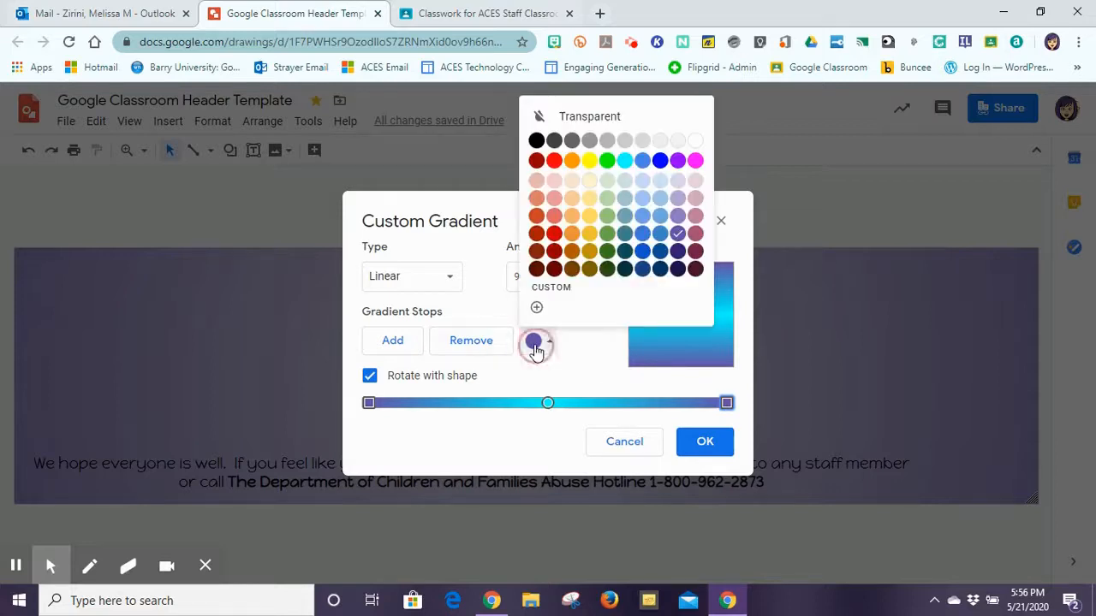
left_click(677, 200)
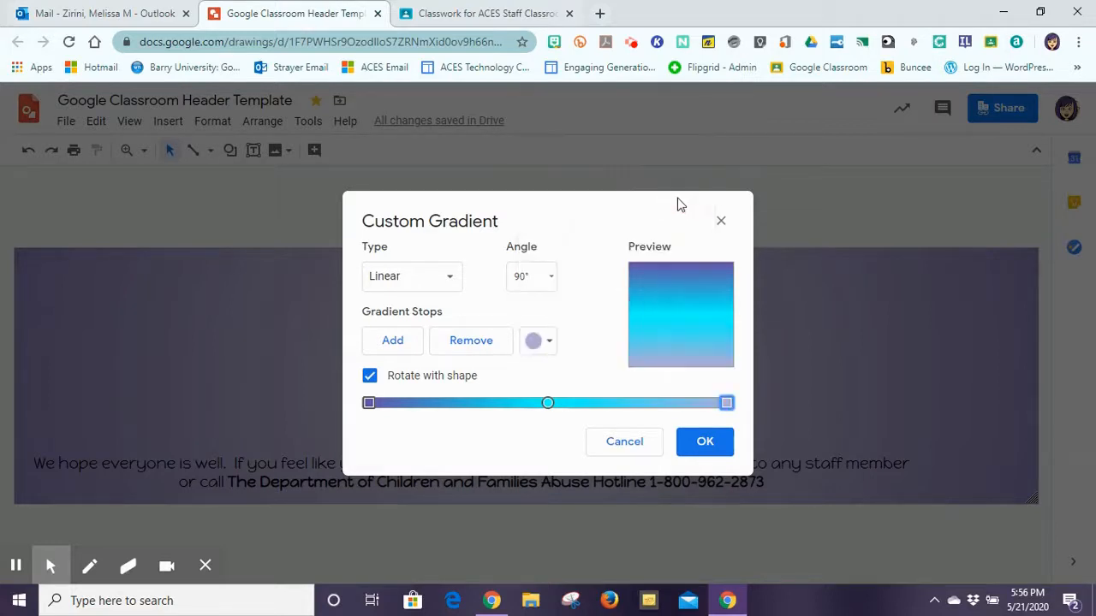
left_click(368, 402)
left_click(549, 345)
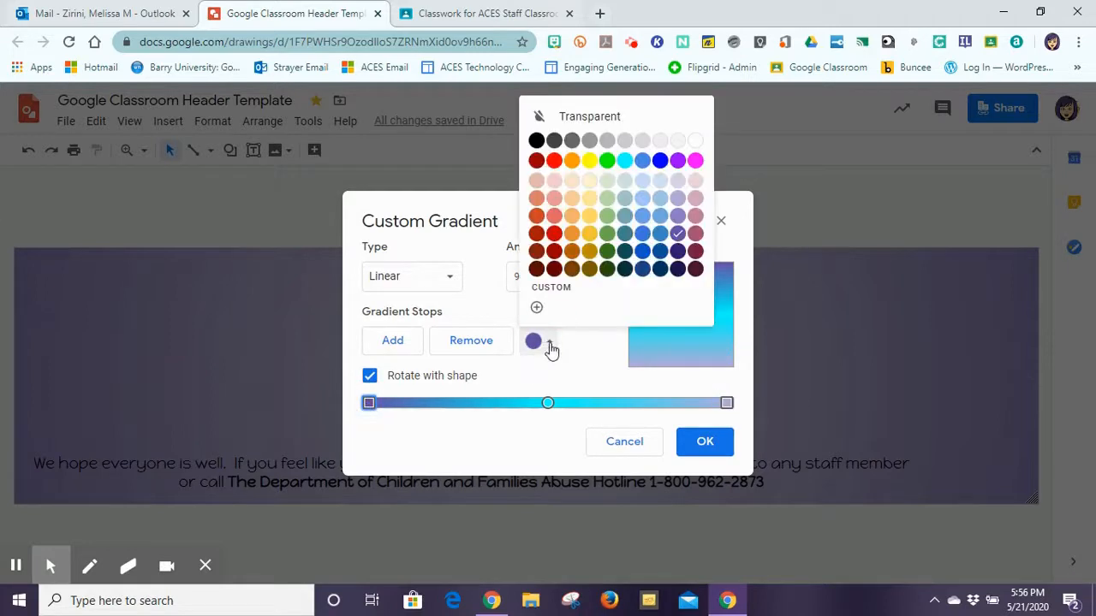
left_click(677, 198)
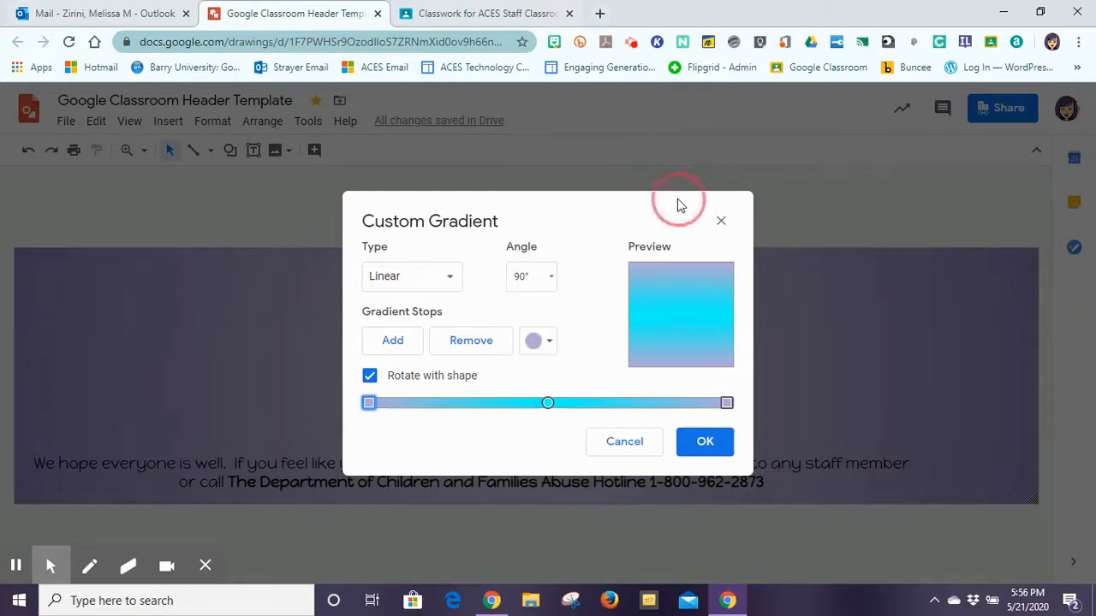
left_click(547, 403)
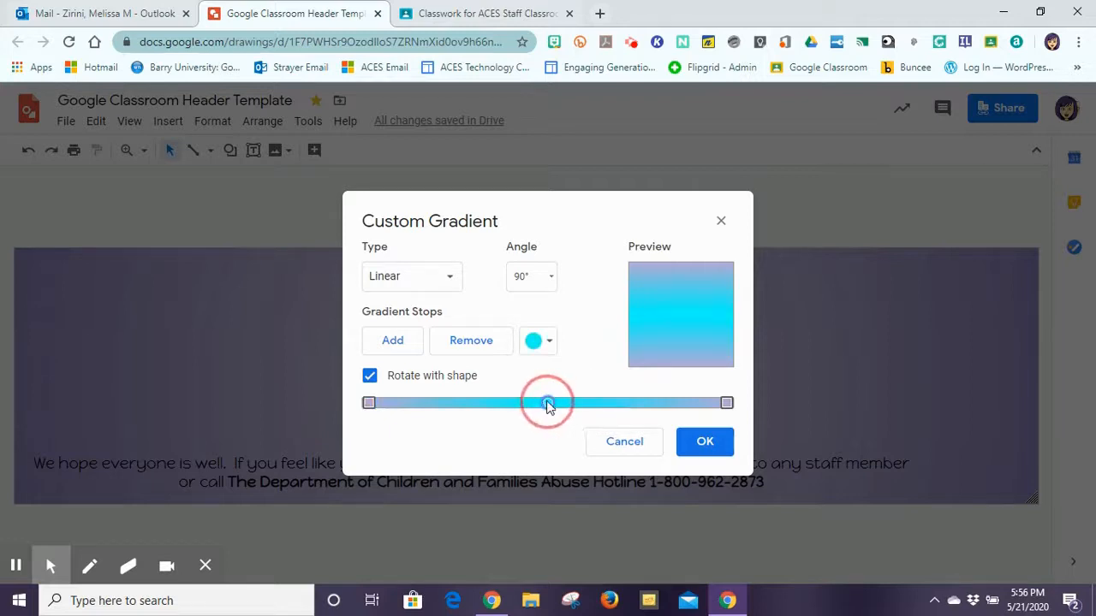
left_click(704, 443)
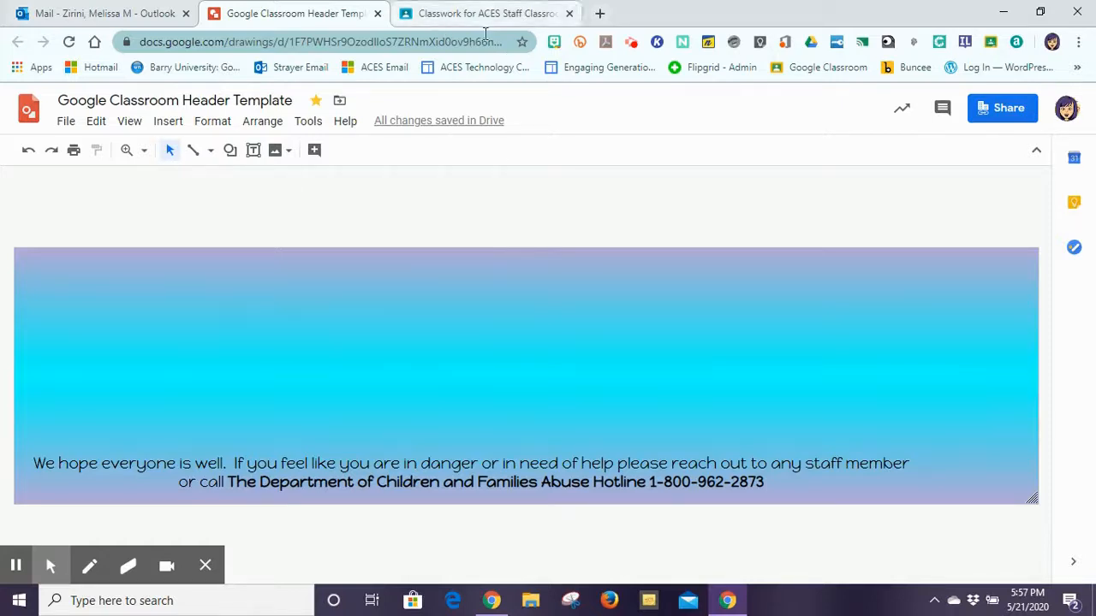
Insert the recent Bitmoji with raised arms bursting through paper and place it near the header's right end, above the hotline text
left_click(555, 43)
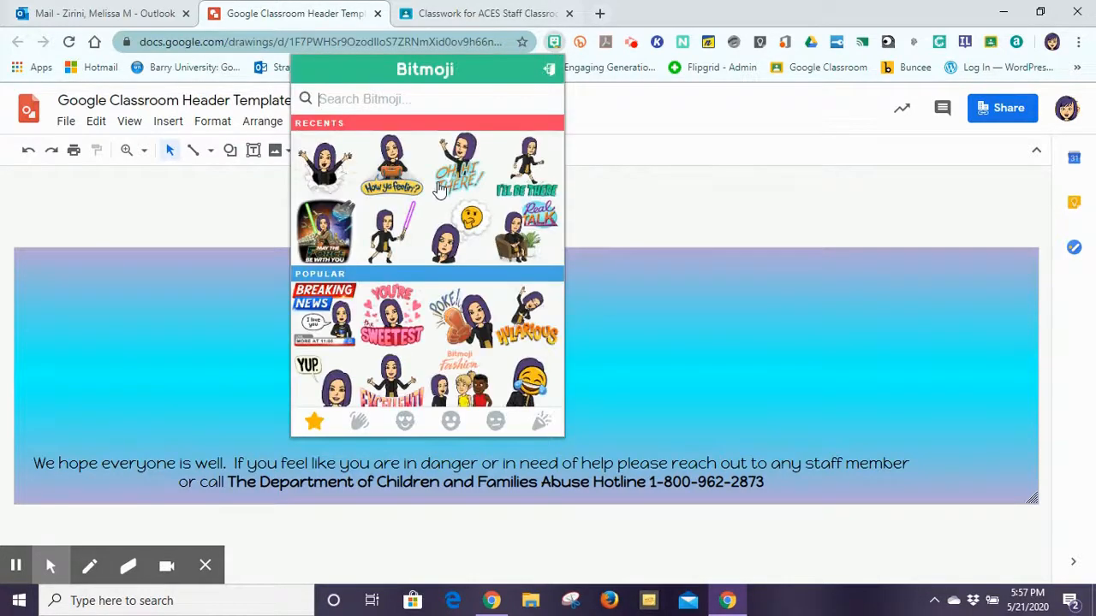
left_click_drag(324, 170, 701, 321)
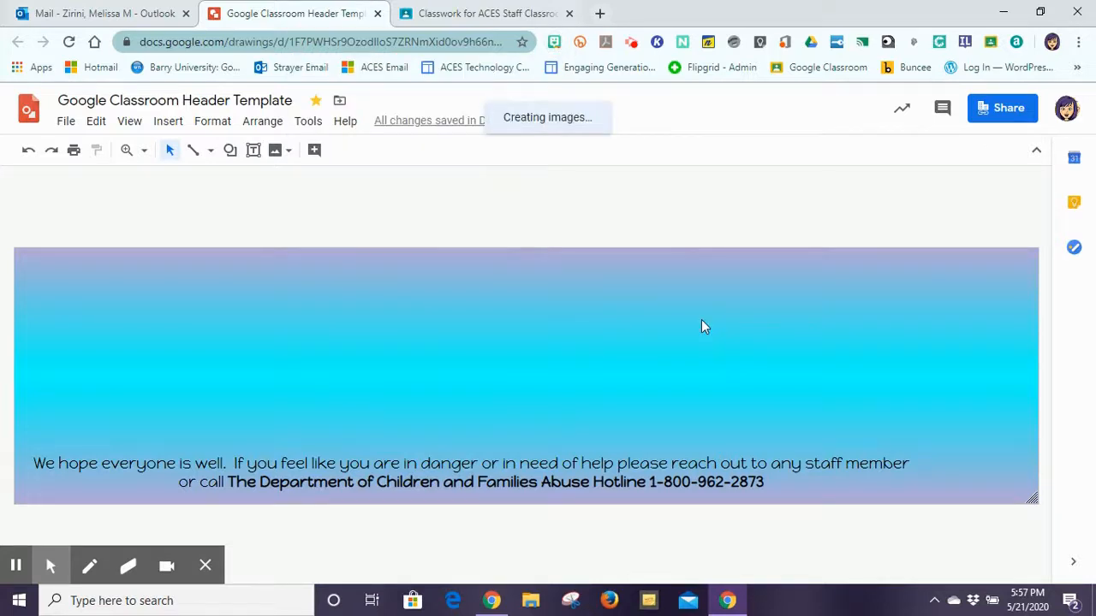
left_click_drag(701, 321, 767, 385)
left_click_drag(877, 433, 853, 374)
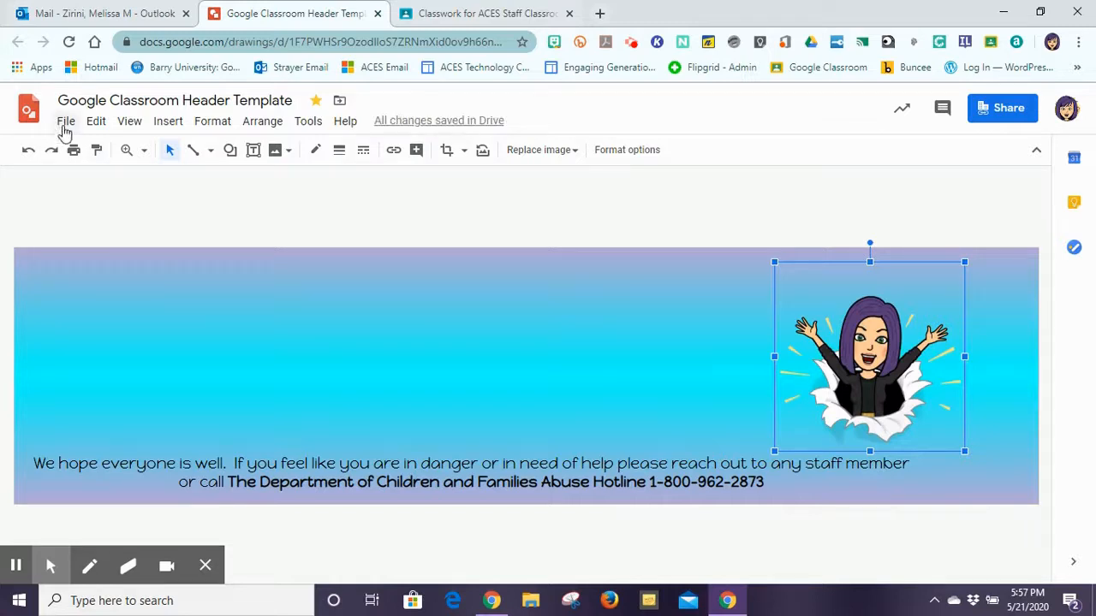
Insert the image DIY Design Logo (5) from the computer's Desktop folder into the drawing
left_click(163, 130)
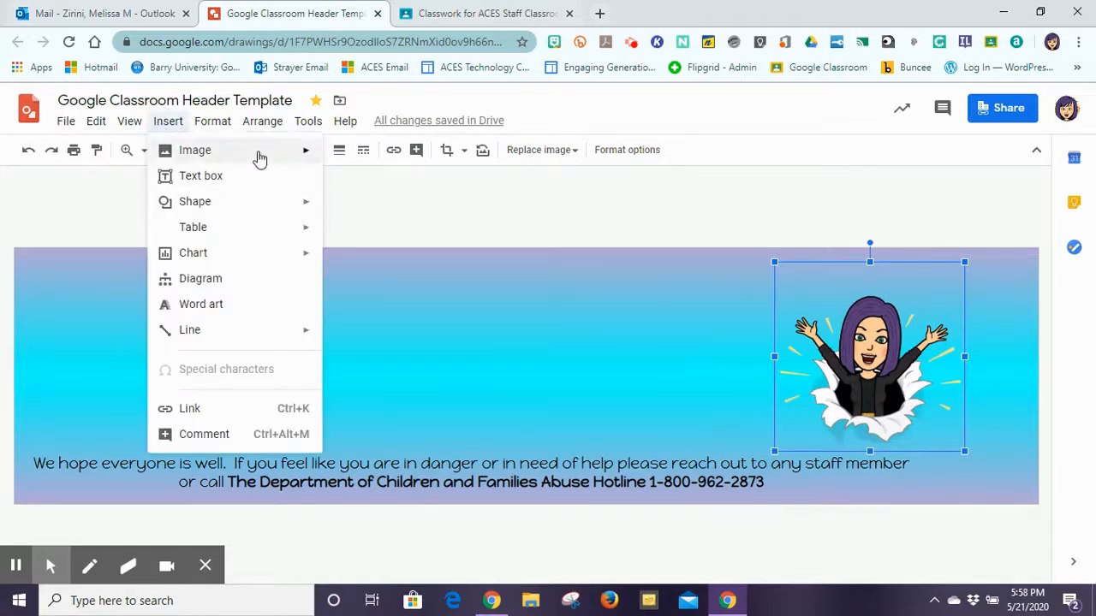
mouse_move(259, 160)
left_click(349, 161)
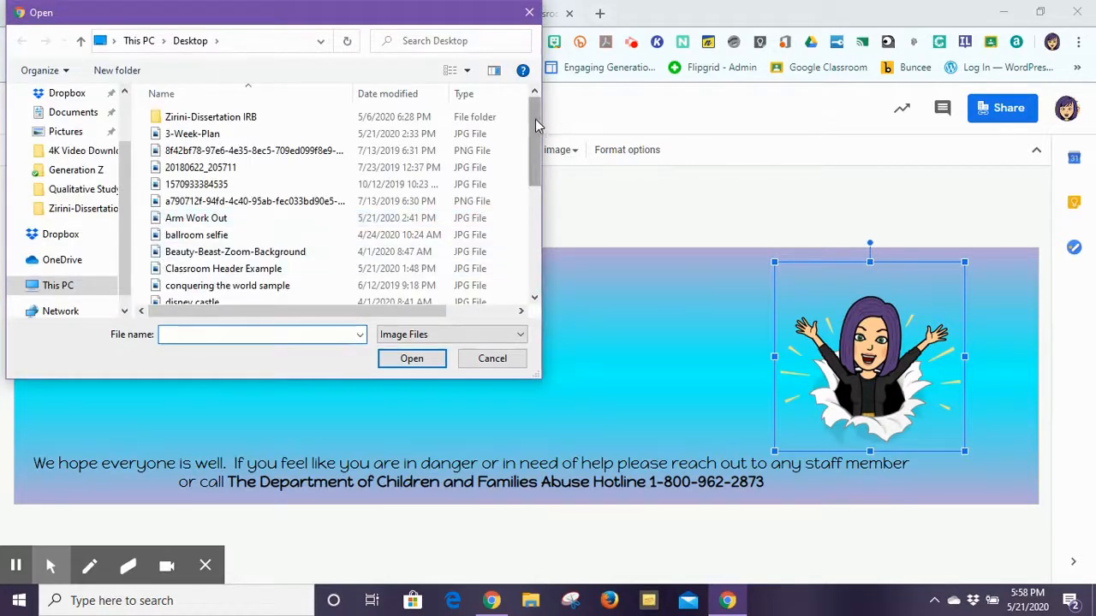
left_click_drag(534, 121, 533, 157)
left_click(184, 242)
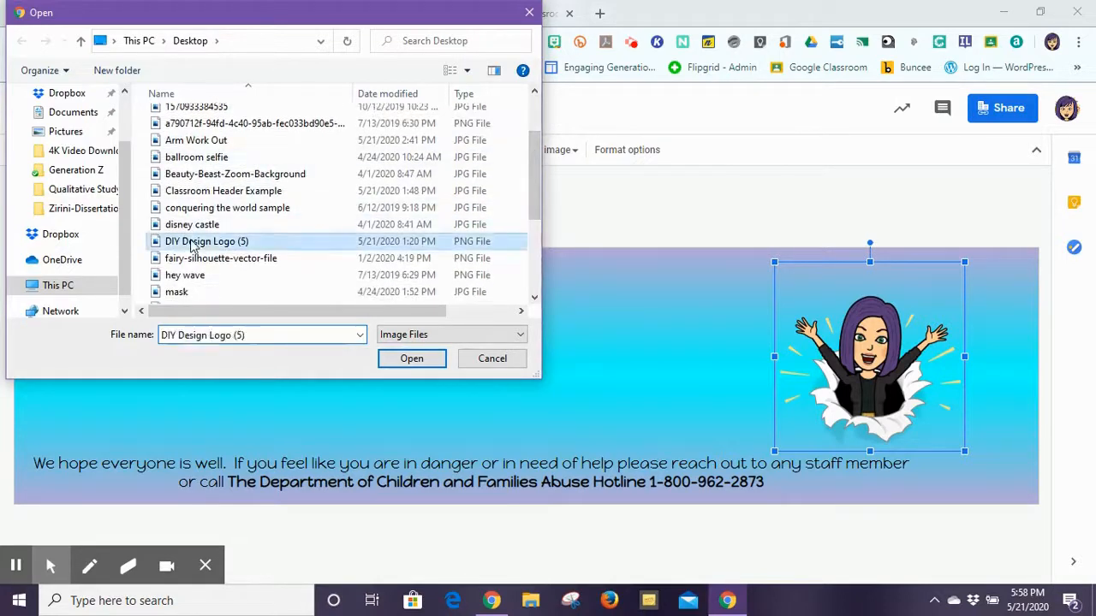
left_click(410, 359)
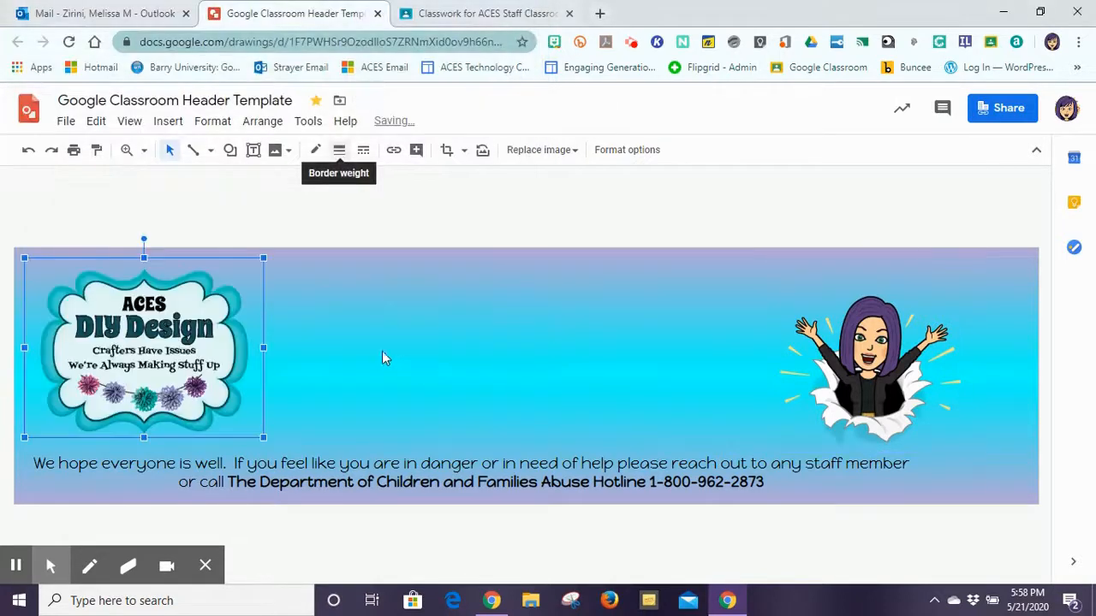
Move the DIY Design logo to the centre of the header and shift the Bitmoji slightly to the left
left_click_drag(199, 322, 580, 333)
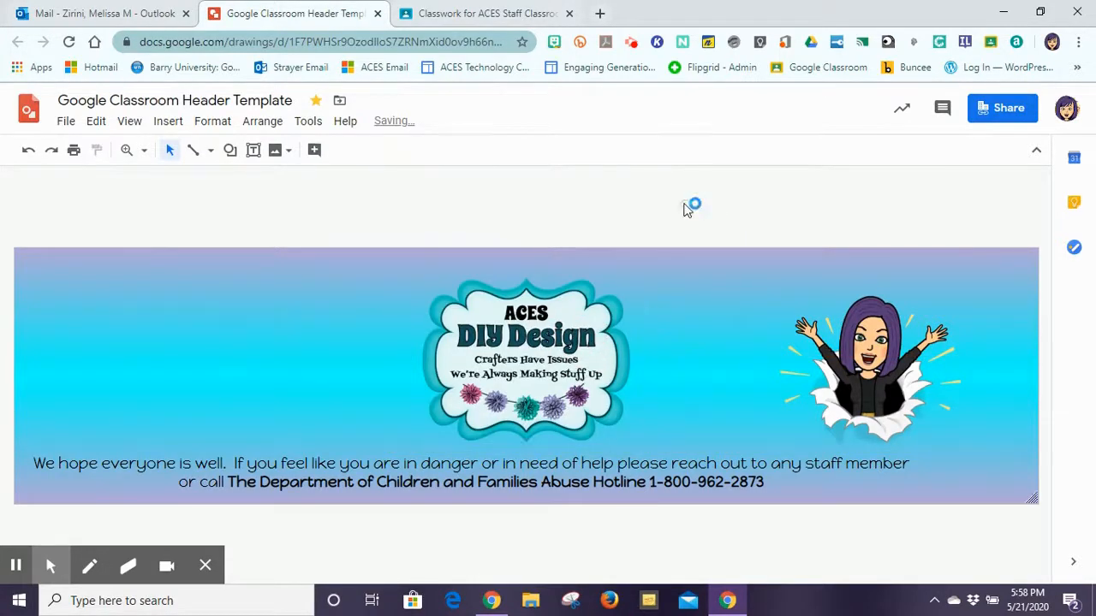
left_click_drag(855, 347, 848, 351)
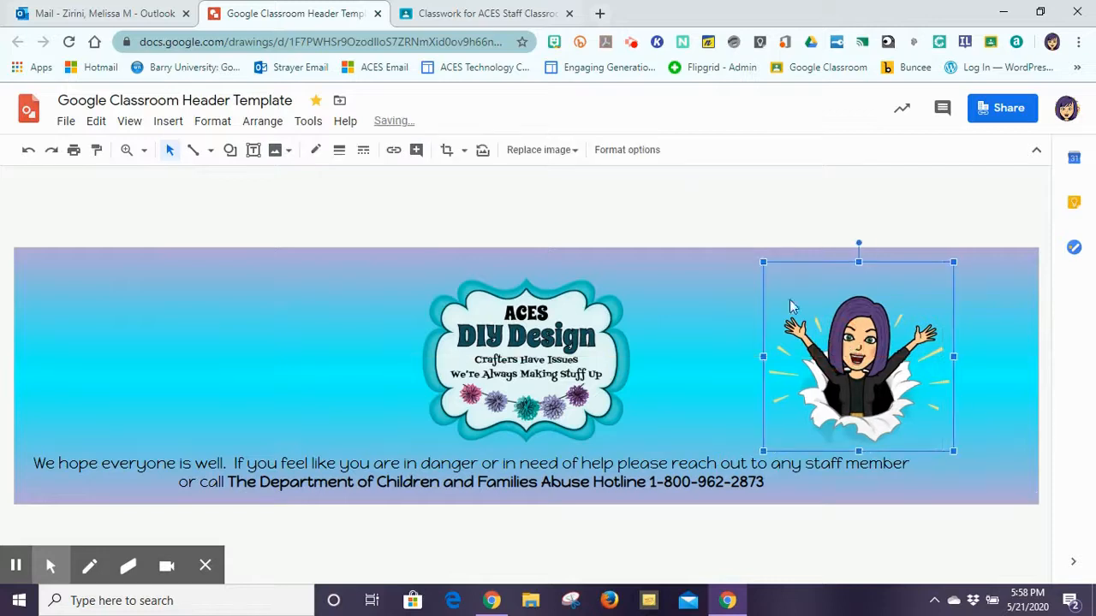
left_click(743, 219)
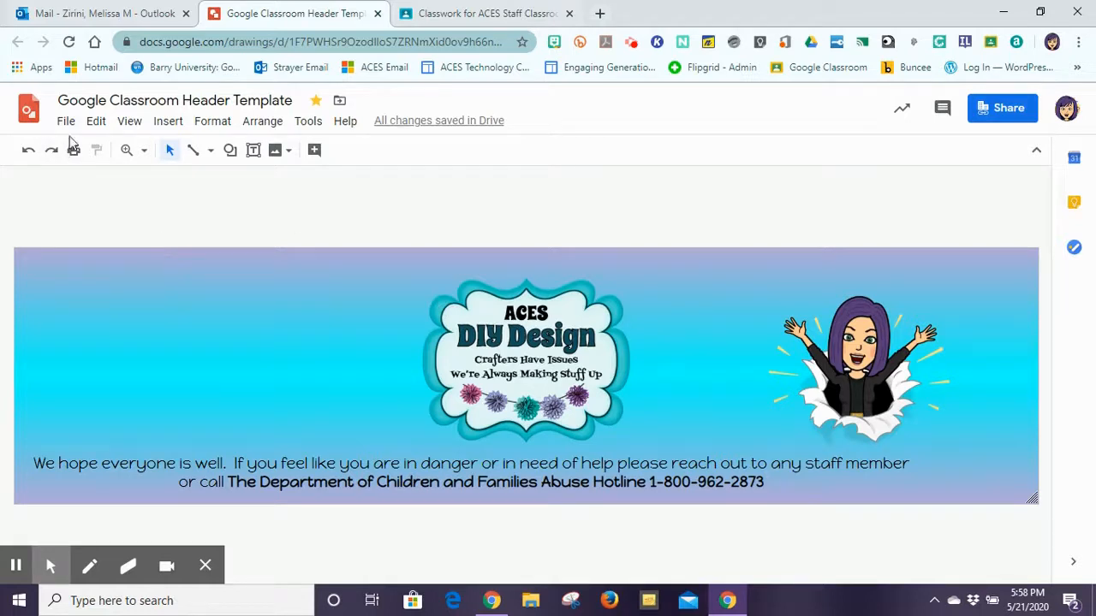
Download the finished header drawing as a PNG image
left_click(66, 123)
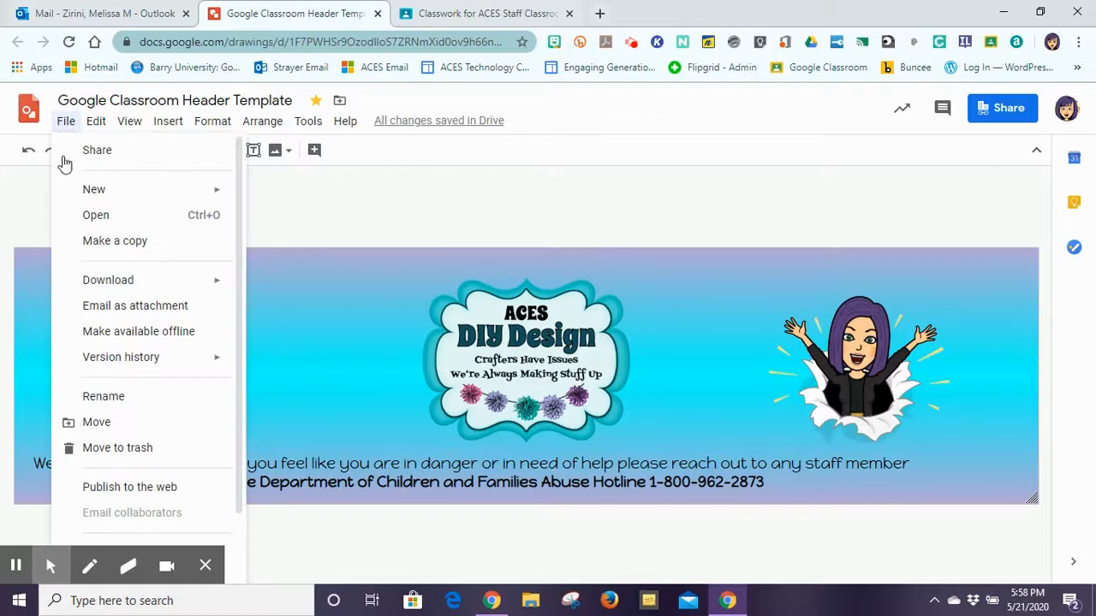
mouse_move(97, 282)
left_click(269, 337)
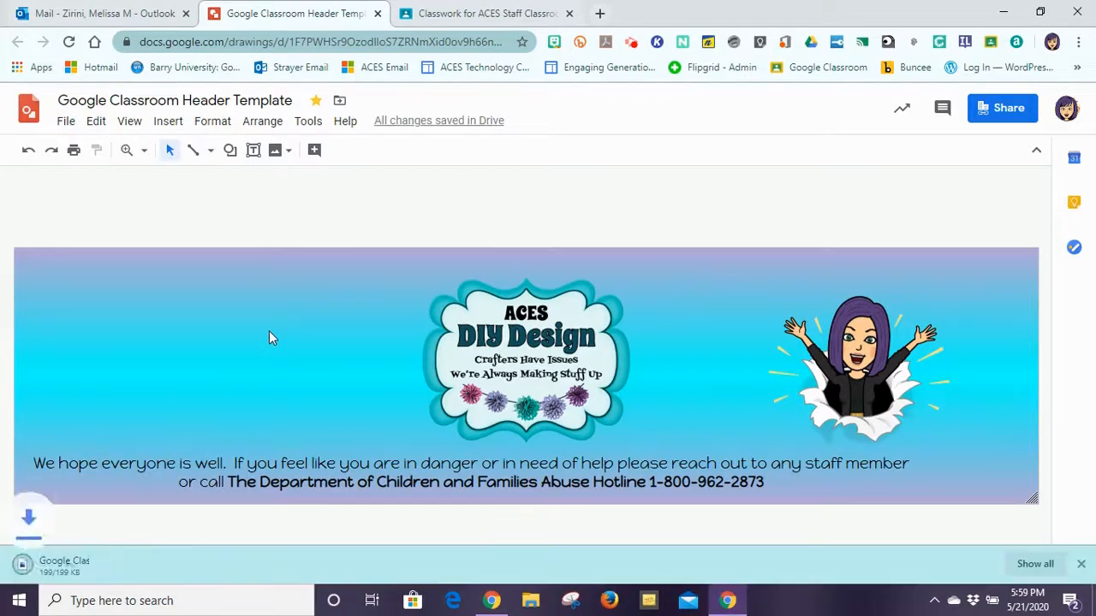
Switch to Google Classroom and open the 6-8 DIY Design class
left_click(472, 13)
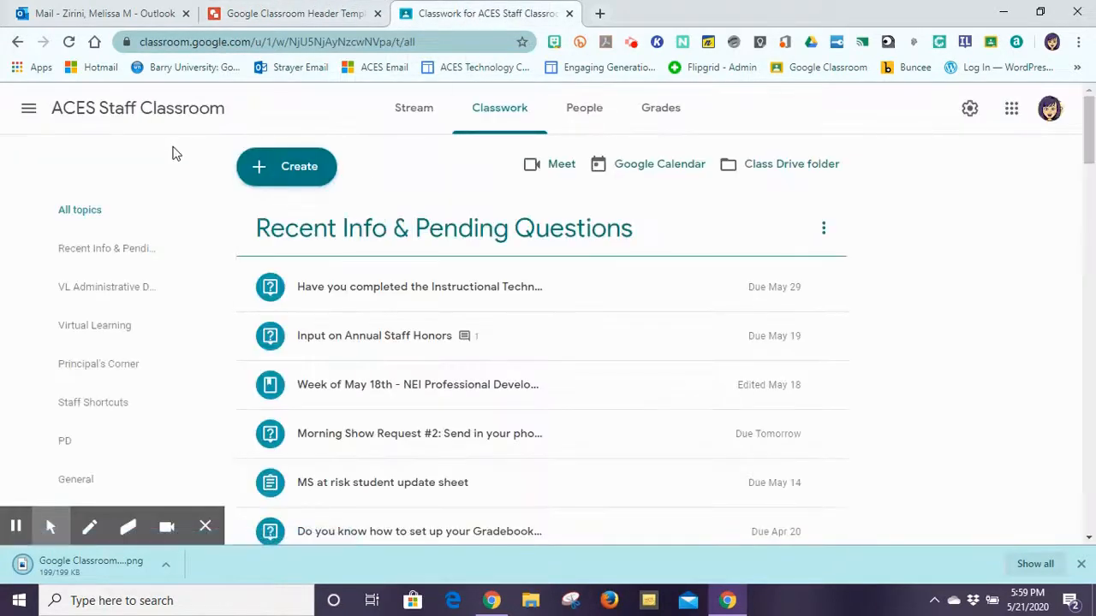
left_click(29, 108)
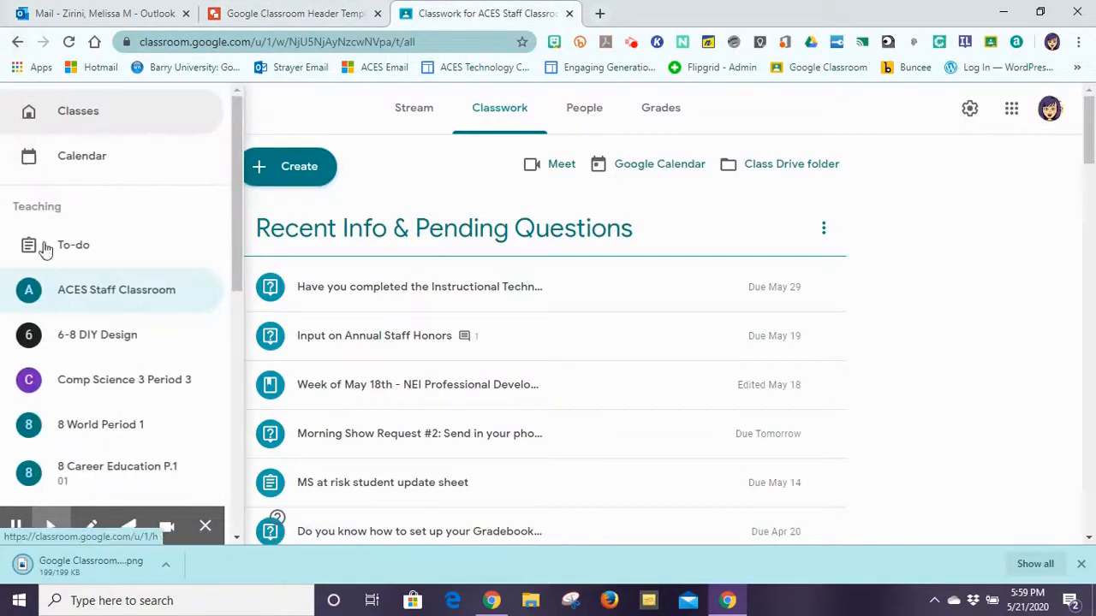
left_click(59, 336)
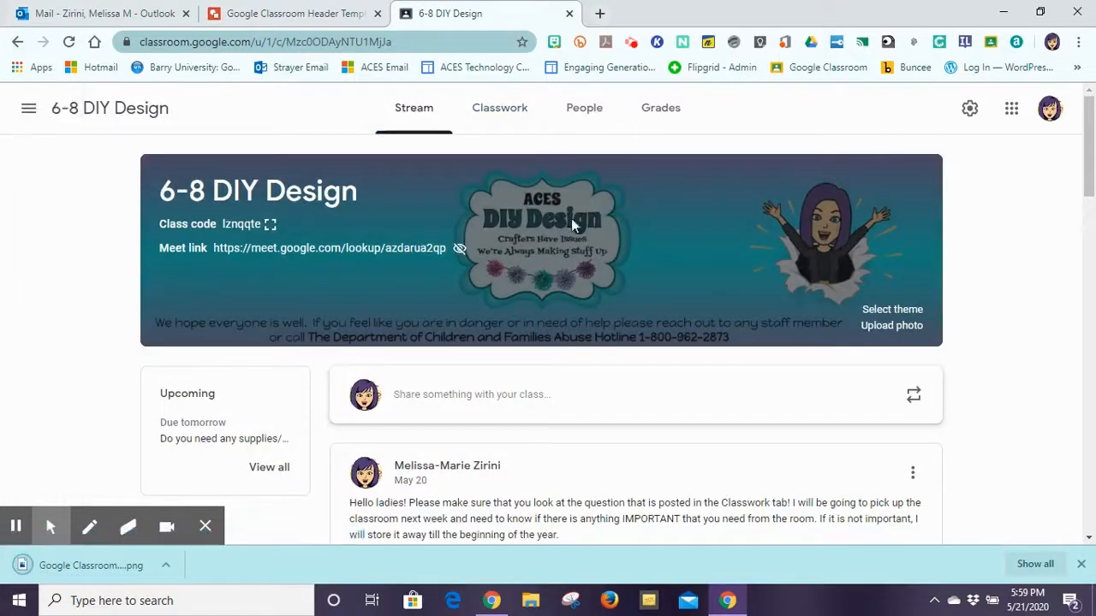
Upload the downloaded Google Classroom Header Template (3).png as the class header, with the crop region covering the whole image, and apply it as the theme
left_click(881, 329)
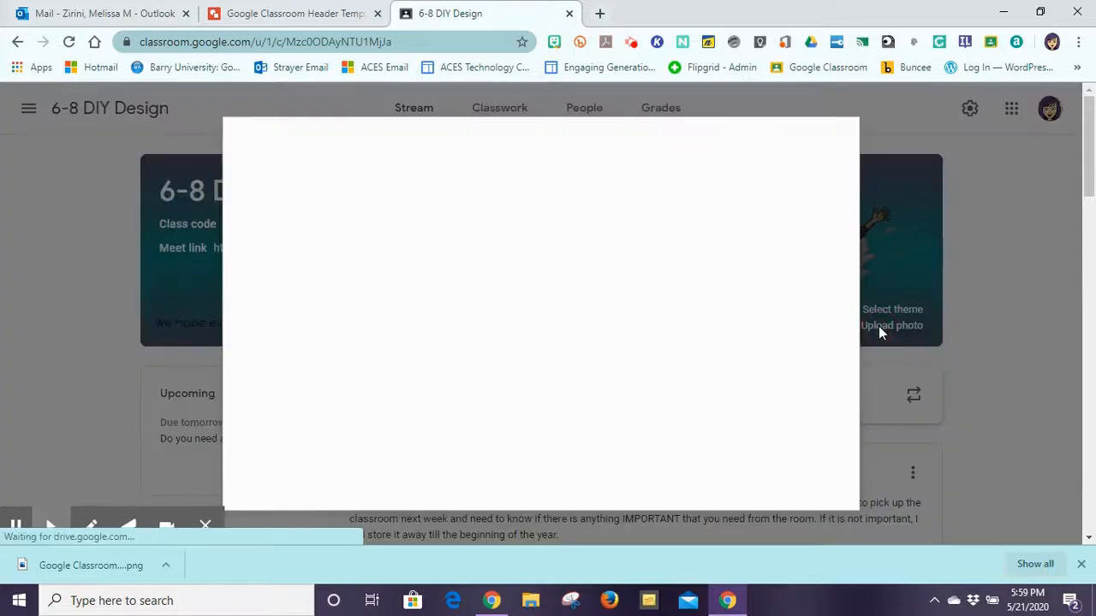
left_click_drag(74, 567, 500, 302)
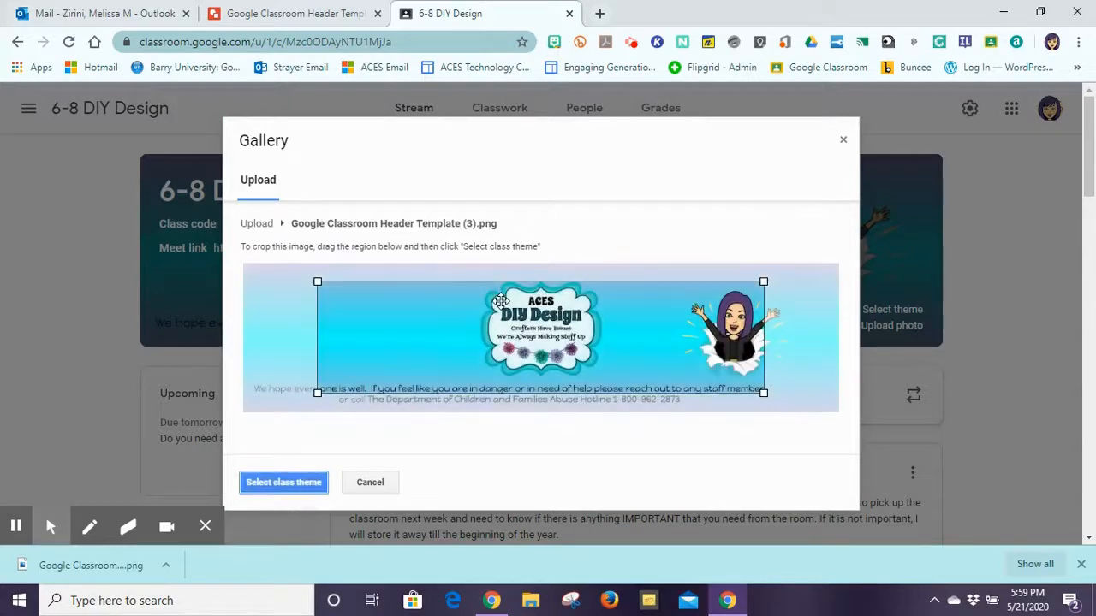
left_click_drag(425, 305, 347, 285)
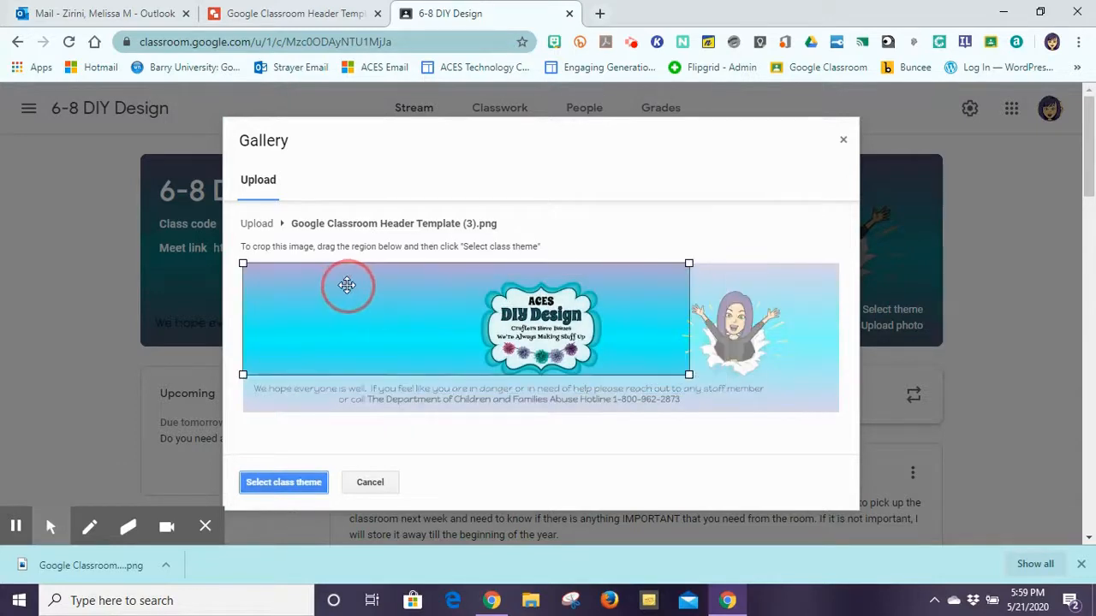
left_click_drag(689, 374, 848, 442)
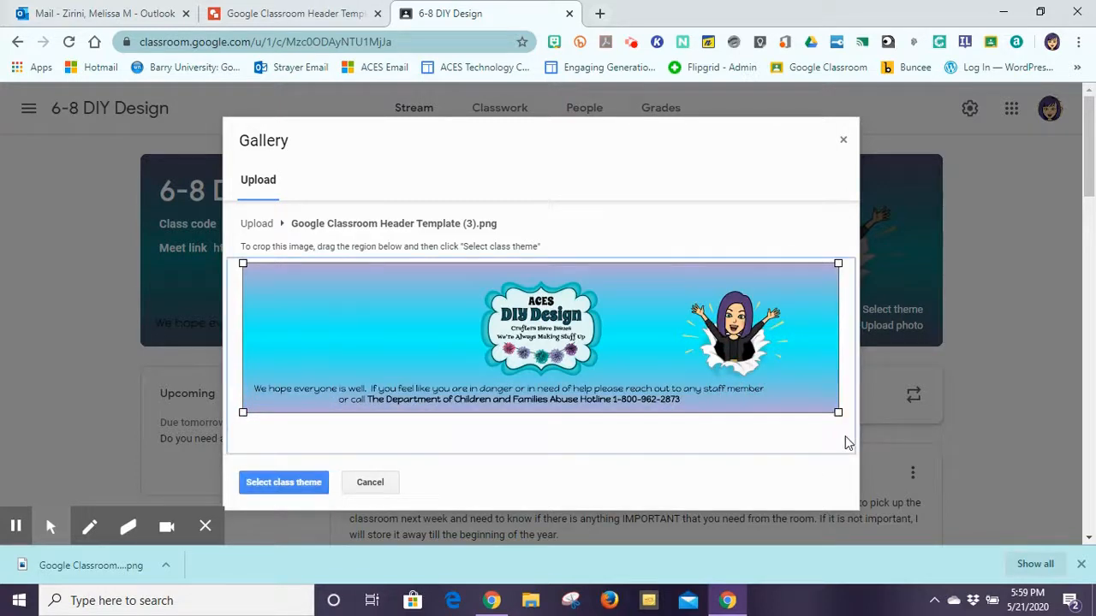
left_click(274, 483)
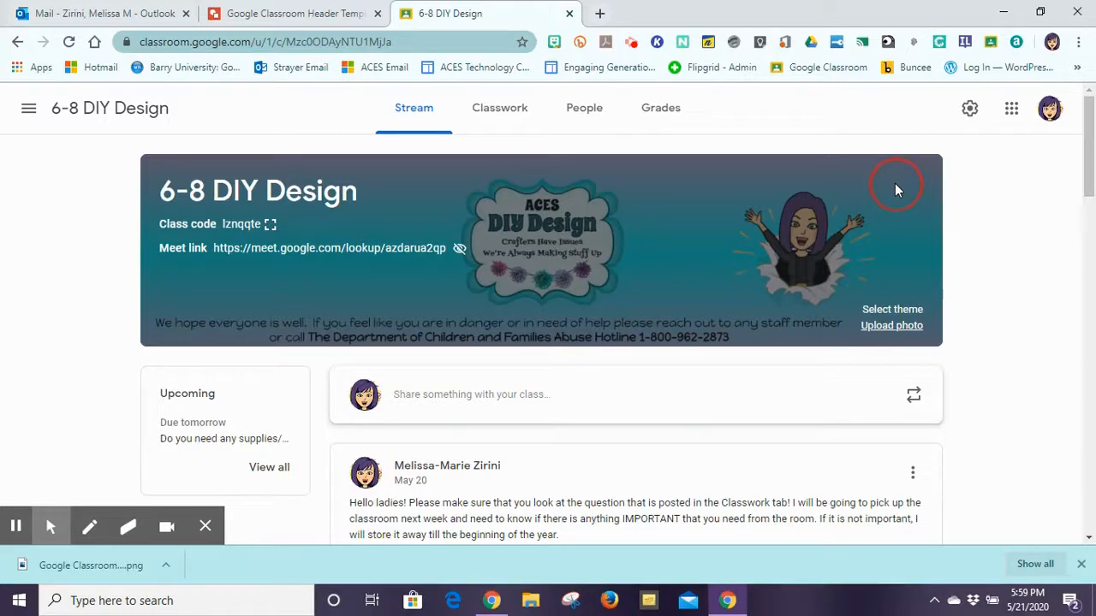
Switch back to the Google Classroom Header Template drawing in Google Drawings
left_click(274, 14)
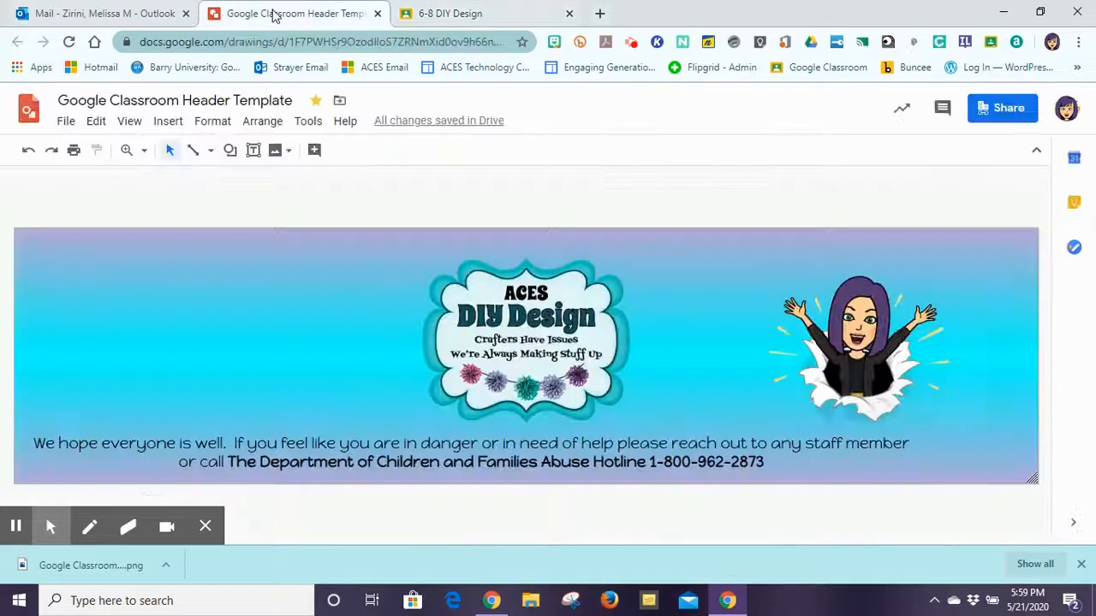